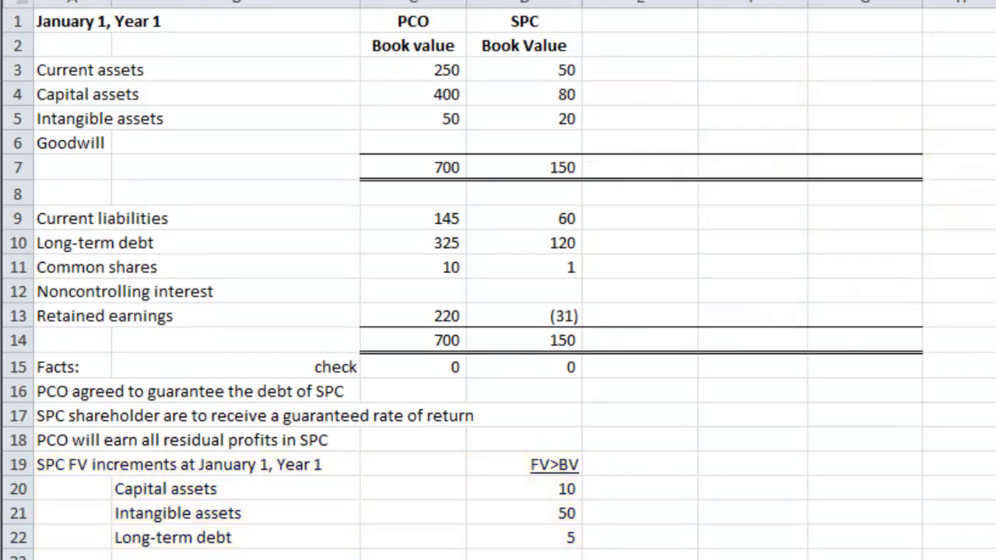
Enter the FV of NCI as 15, 25 and 30 for the three scenarios and total the implied value of SPC
scroll(552, 516, down, 2)
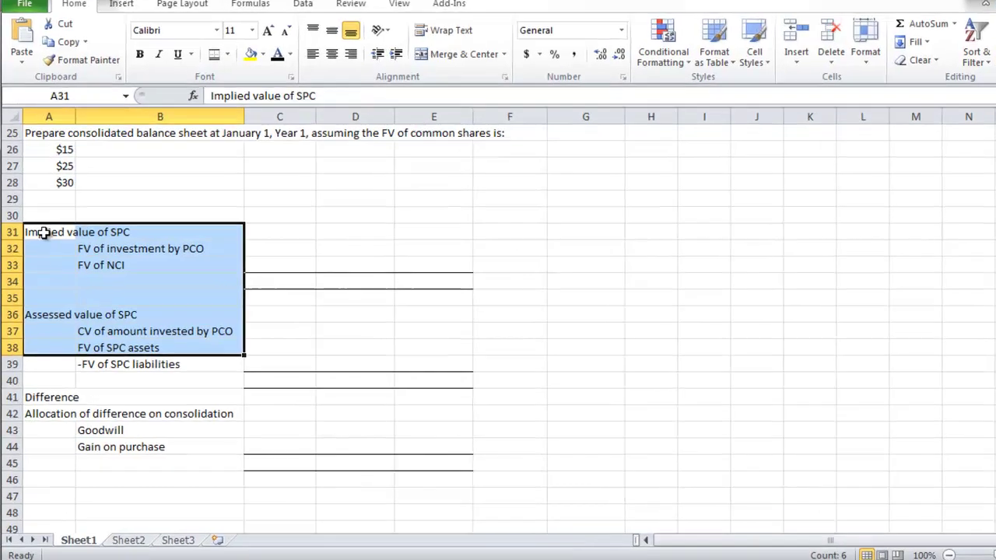
drag(46, 236, 116, 236)
drag(200, 98, 241, 476)
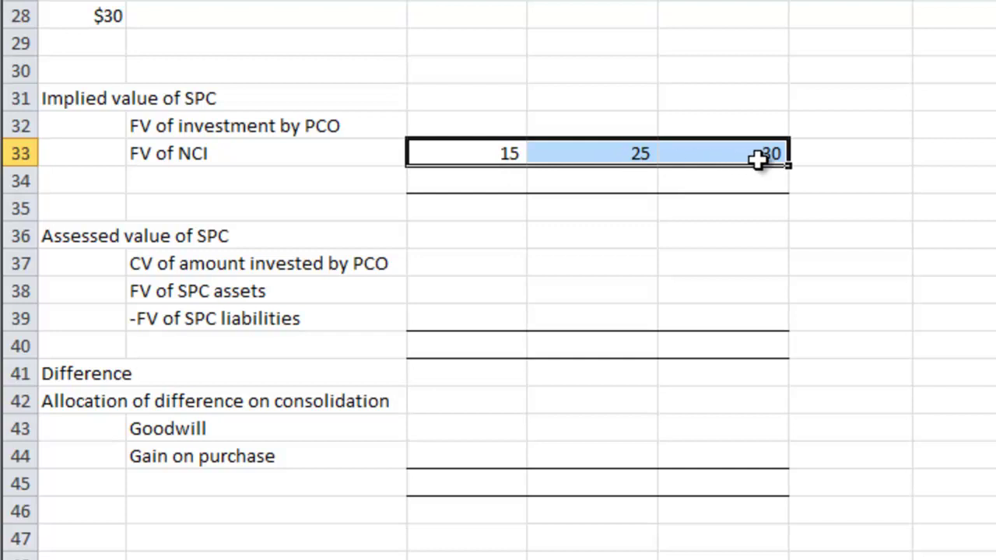
drag(471, 127, 680, 127)
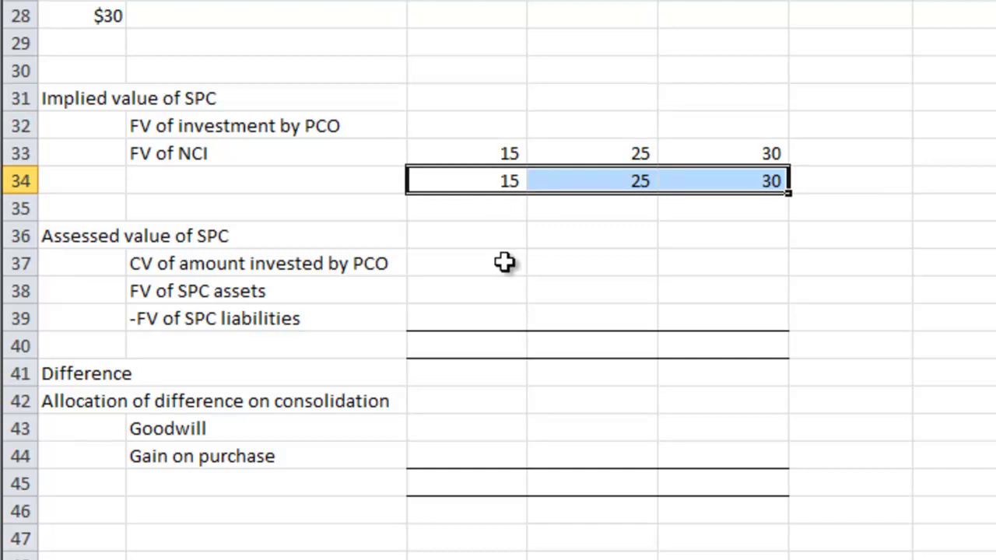
Set the CV of amount invested by PCO to 0 in all three scenarios
click(504, 262)
key(ctrl+v)
drag(200, 262, 710, 262)
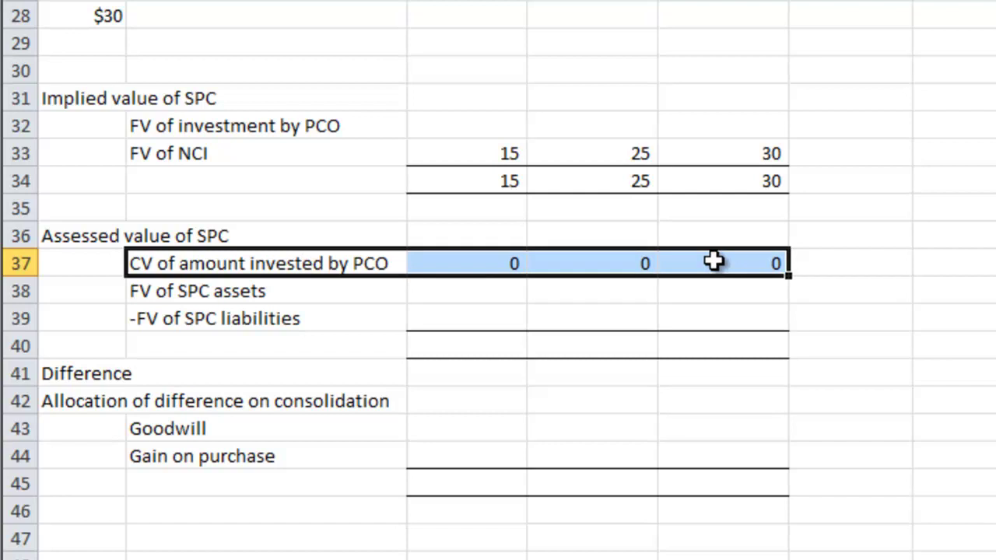
Calculate FV of SPC assets in row 38 as SPC's total assets (D7) plus the capital and intangible asset increments (D20, D21)
click(466, 315)
click(509, 292)
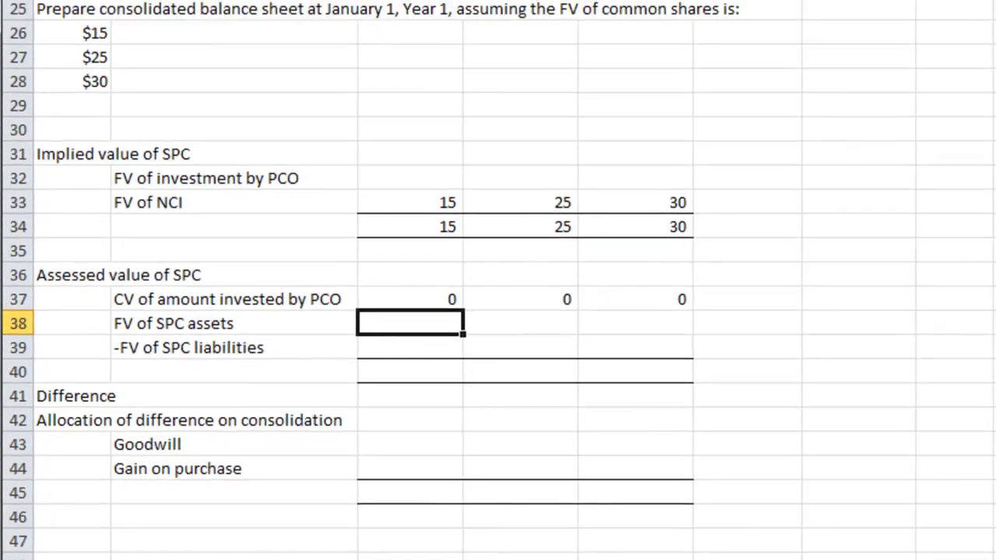
scroll(691, 174, up, 5)
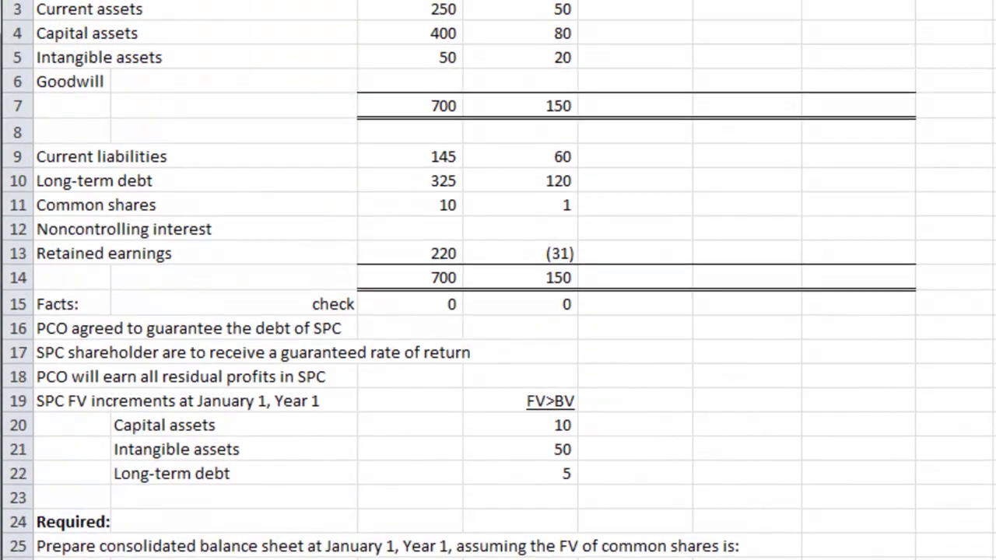
click(550, 157)
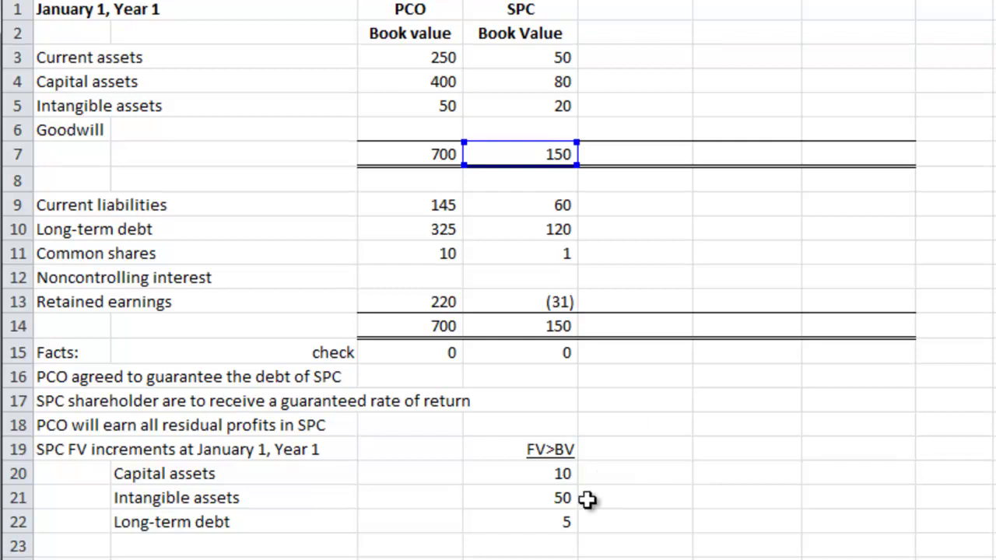
click(550, 473)
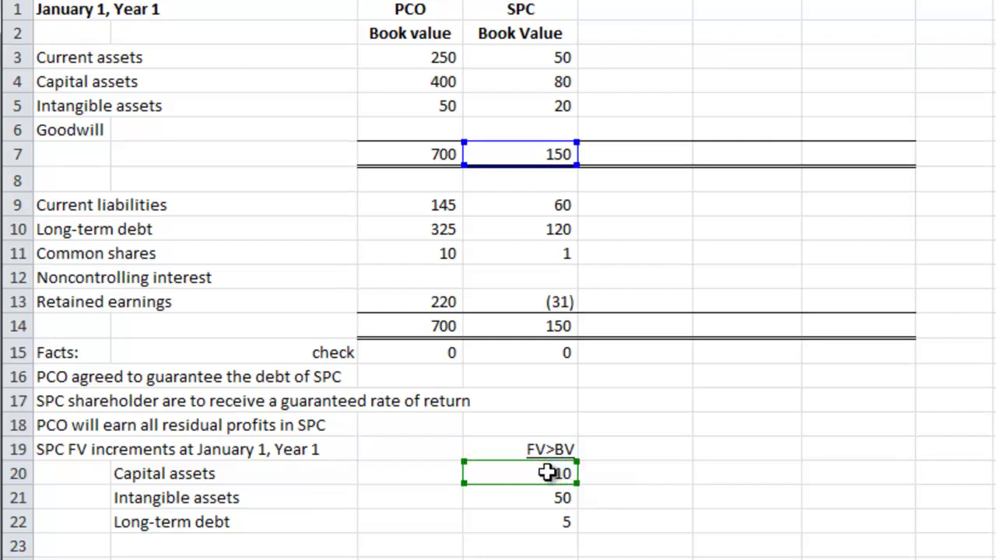
click(546, 496)
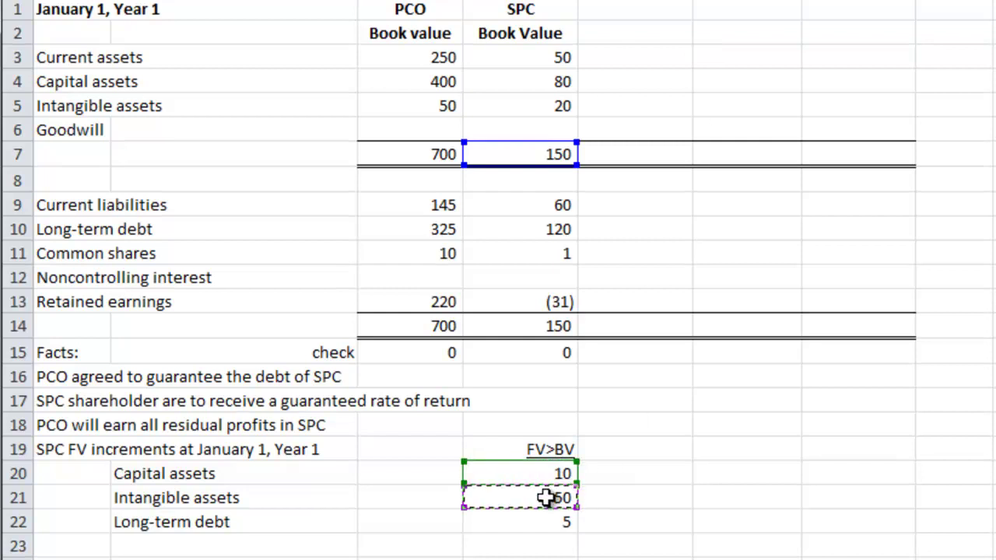
key(ctrl+Return)
Calculate FV of SPC liabilities in row 39 as the negative sum of SPC's current liabilities, long-term debt and debt increment (D9, D10, D22)
key(Down)
text(-()
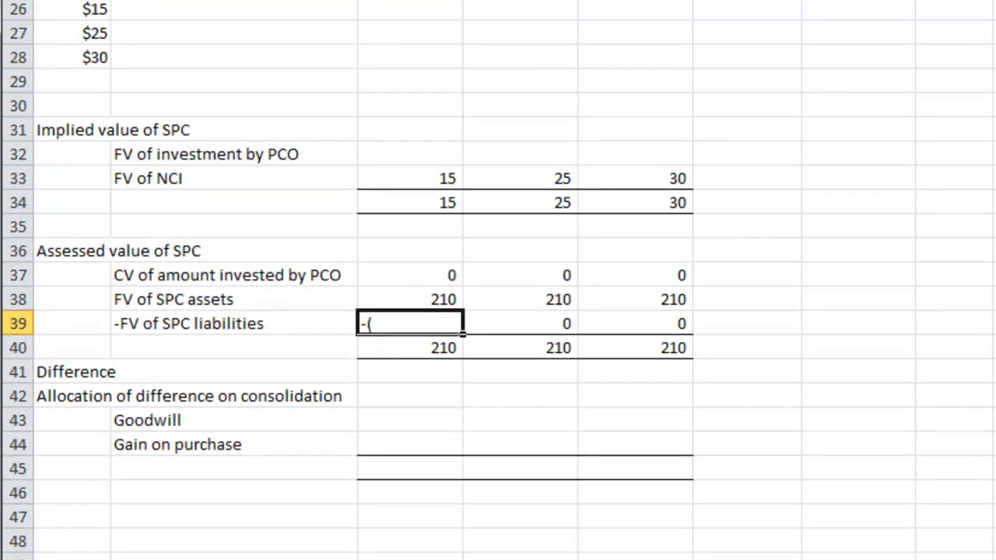
scroll(911, 143, up, 8)
click(564, 207)
click(551, 231)
text(+)
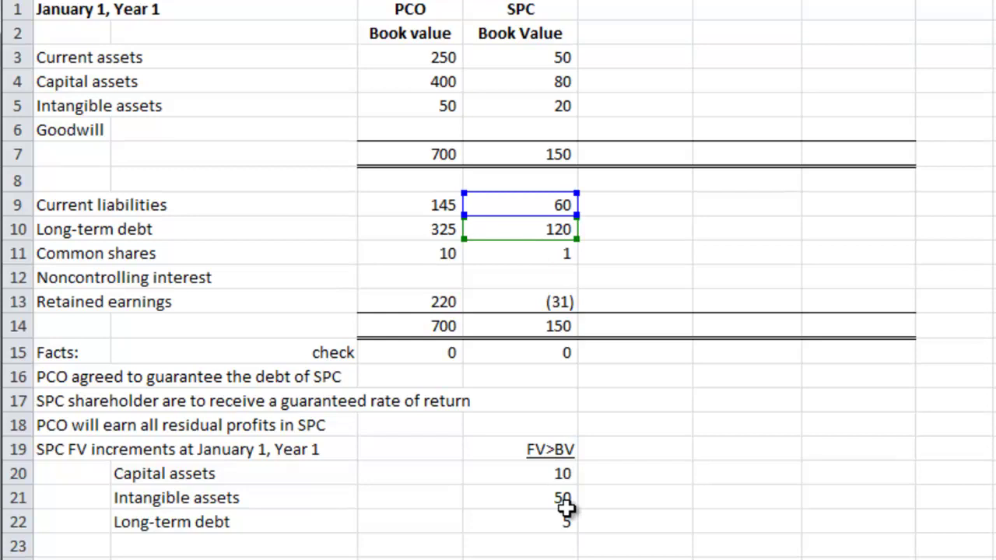
click(552, 526)
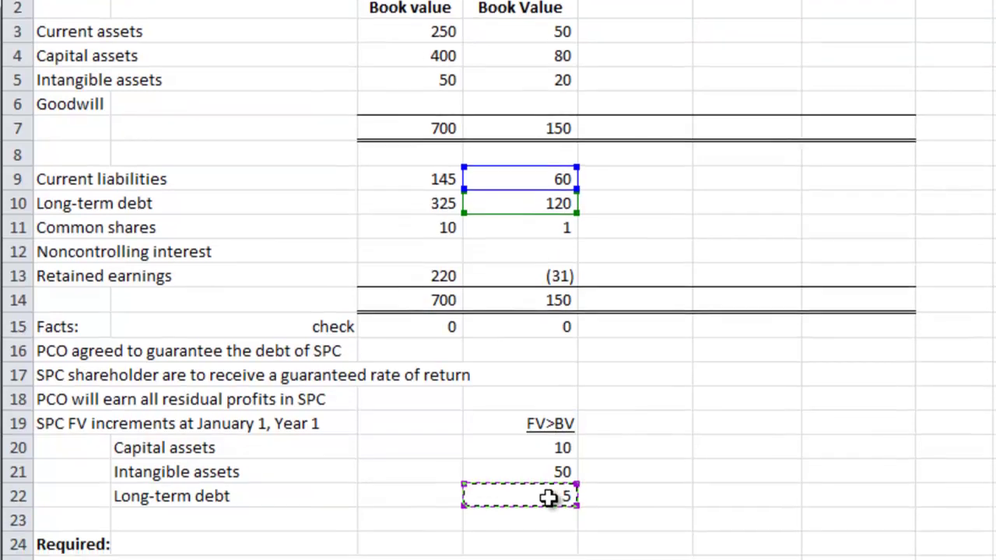
key(Return)
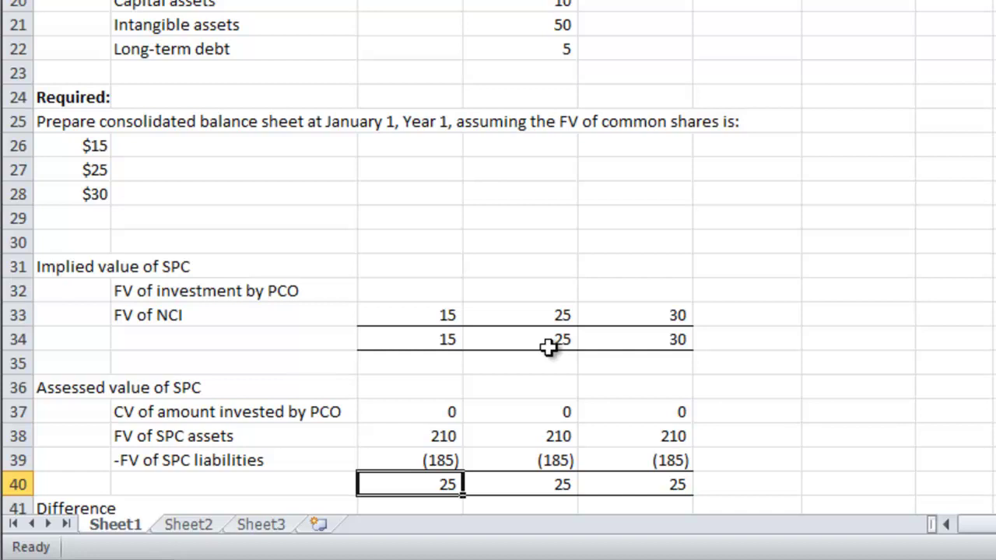
Calculate the Difference row as implied less assessed value, and allocate the first scenario's difference to Gain on purchase as -10
scroll(550, 346, down, 1)
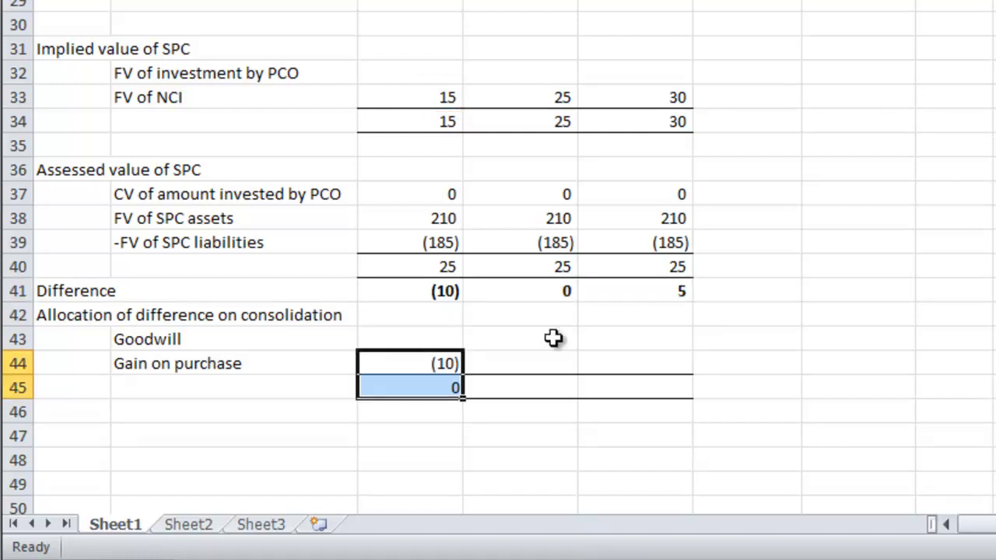
click(562, 290)
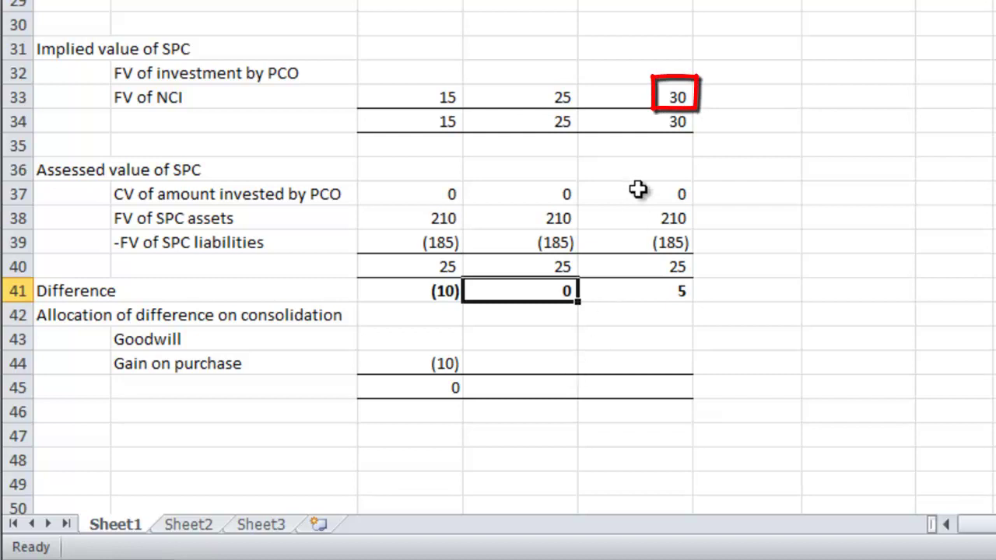
click(670, 95)
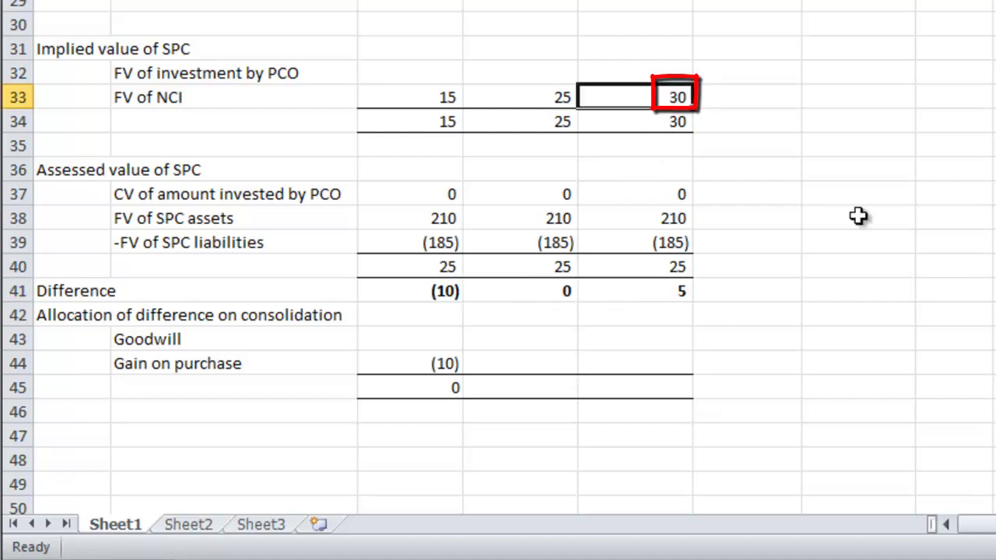
Allocate the difference in the $30 scenario to Goodwill as 5
click(656, 296)
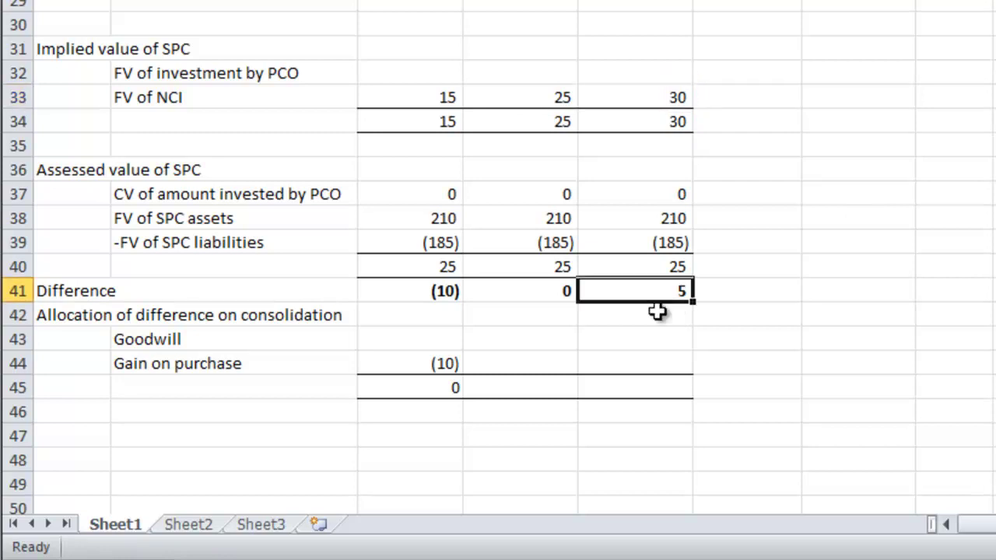
drag(649, 342, 645, 387)
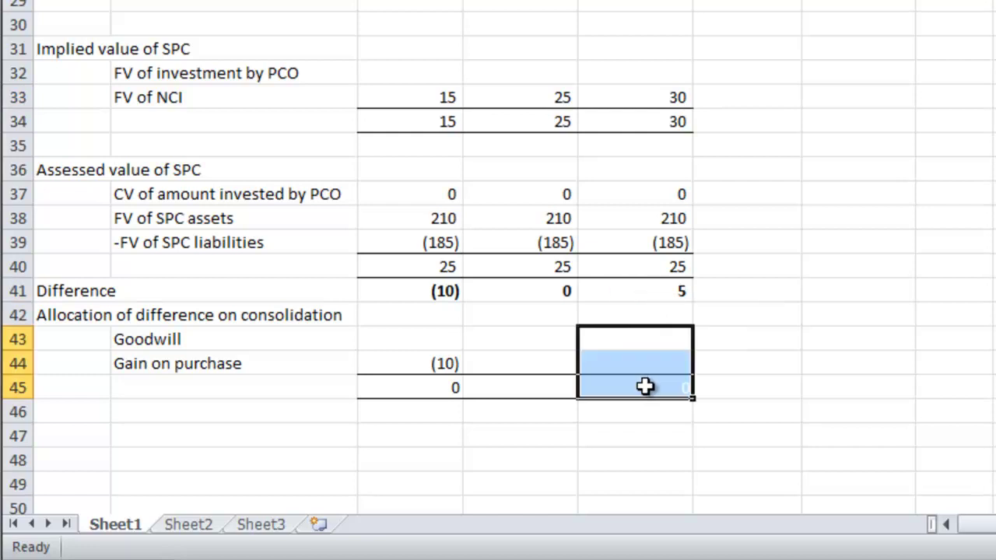
text(5)
key(Return)
click(856, 315)
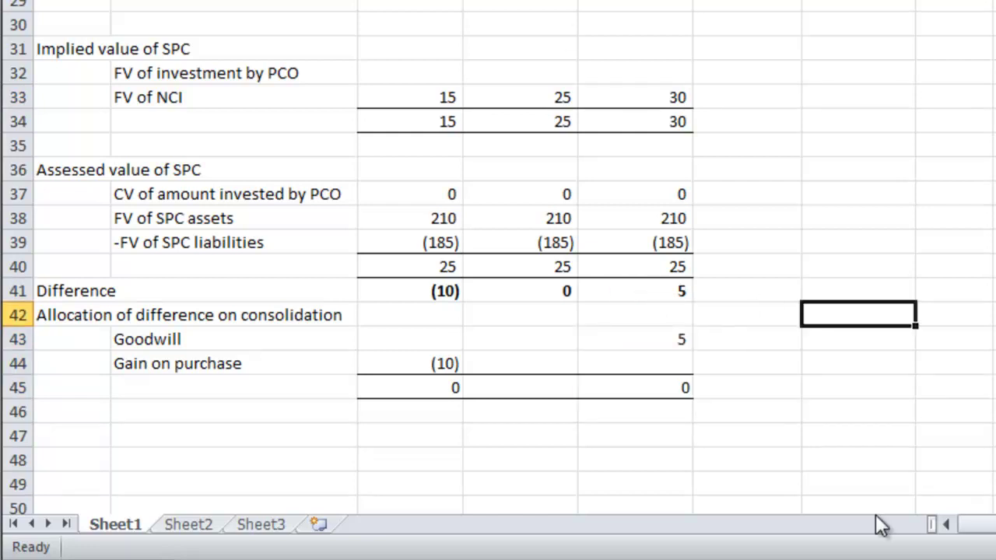
Add the Combined column of PCO and SPC balances and the Con entry column to the January 1, Year 1 balance sheet
scroll(855, 435, up, 8)
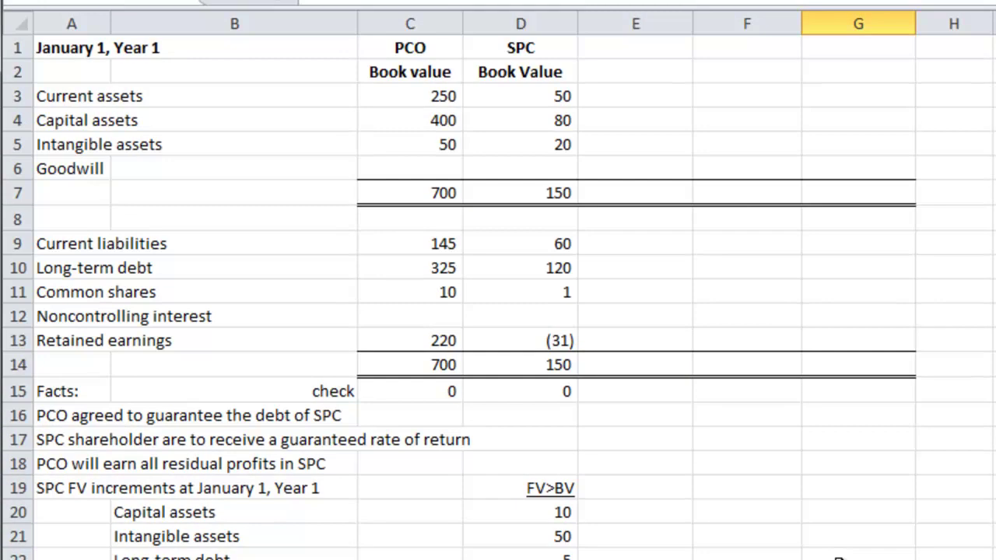
key(ctrl+z)
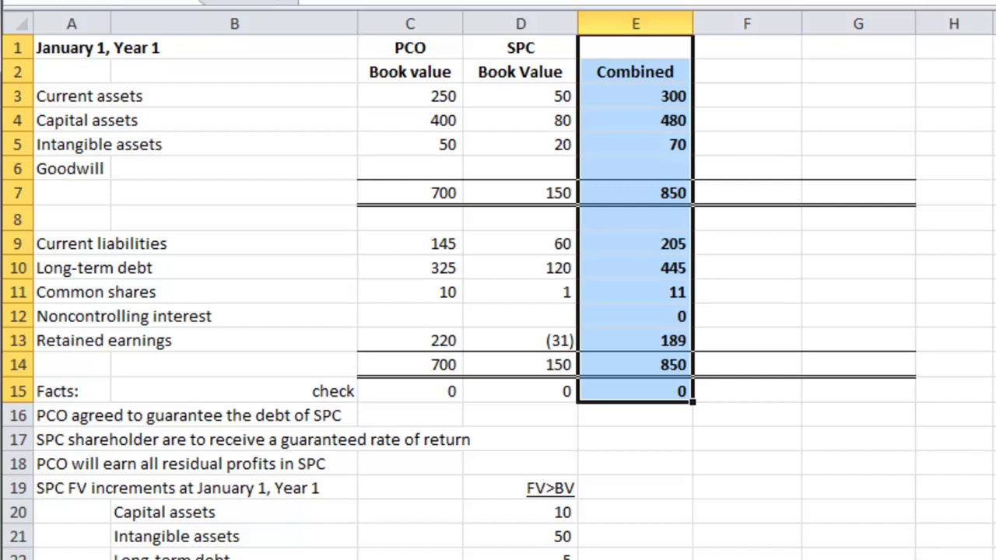
key(ctrl+z)
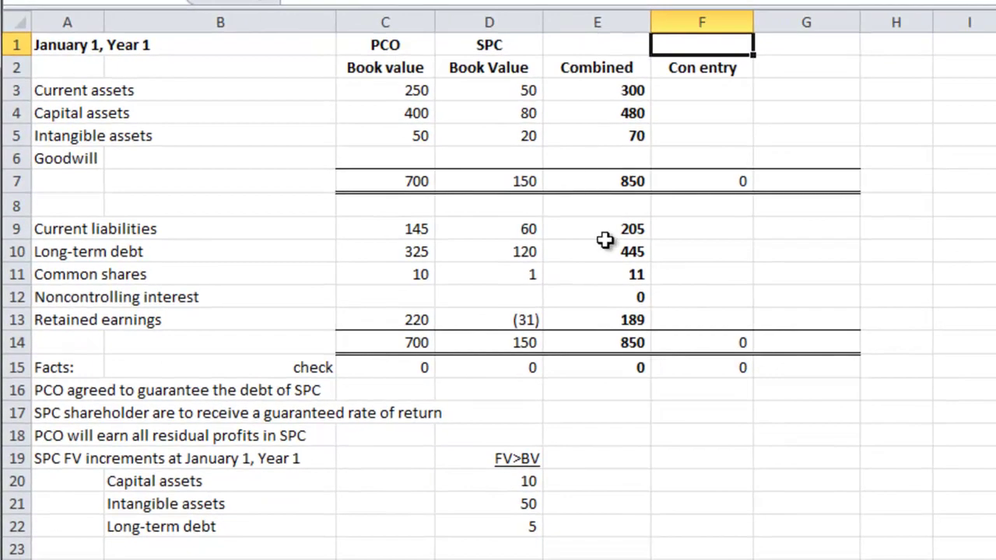
Enter 15 as the consolidation entry for Noncontrolling interest in F12
click(712, 299)
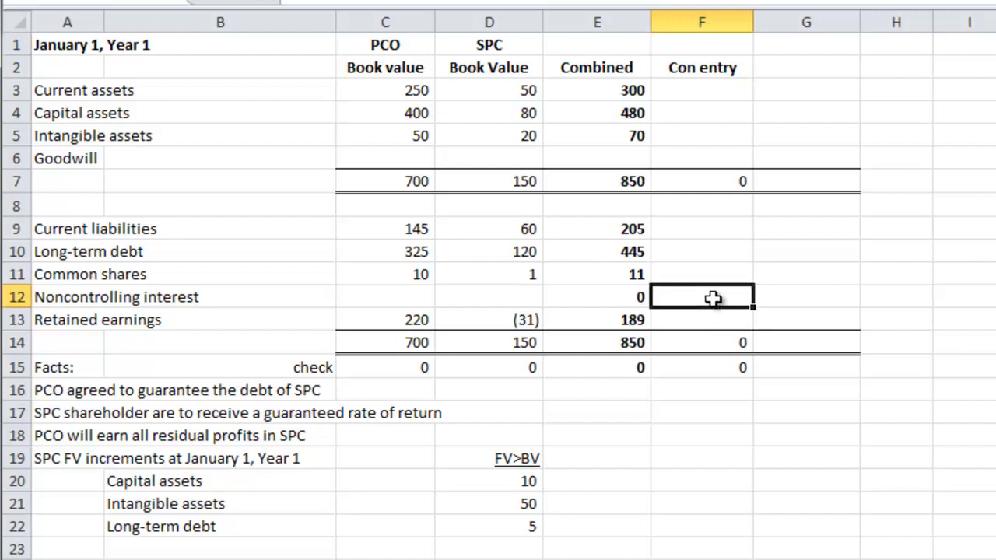
text(15)
key(Return)
Link the Con entry cells for Capital assets and Intangible assets to their fair value increments in D20 and D21
click(731, 116)
text(10)
key(ctrl+Return)
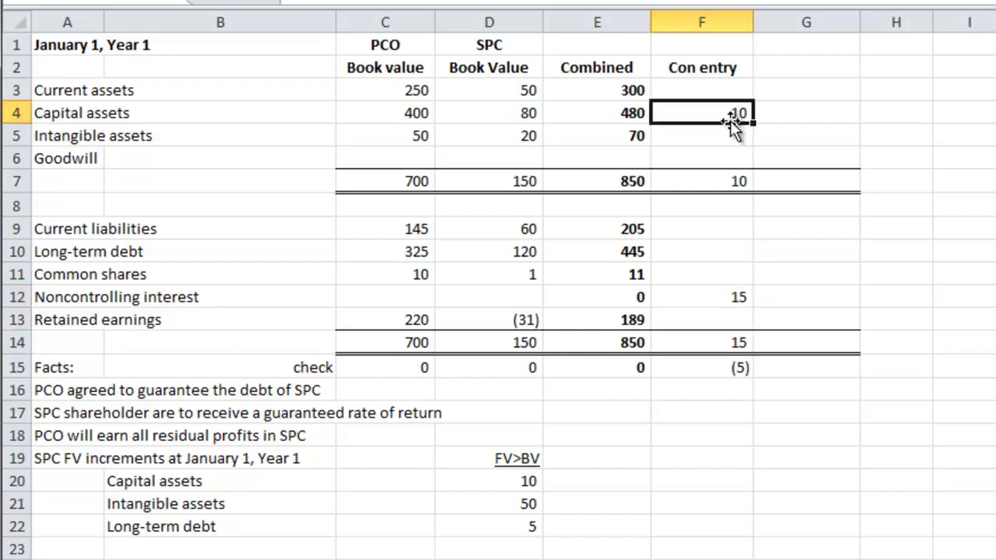
text(=)
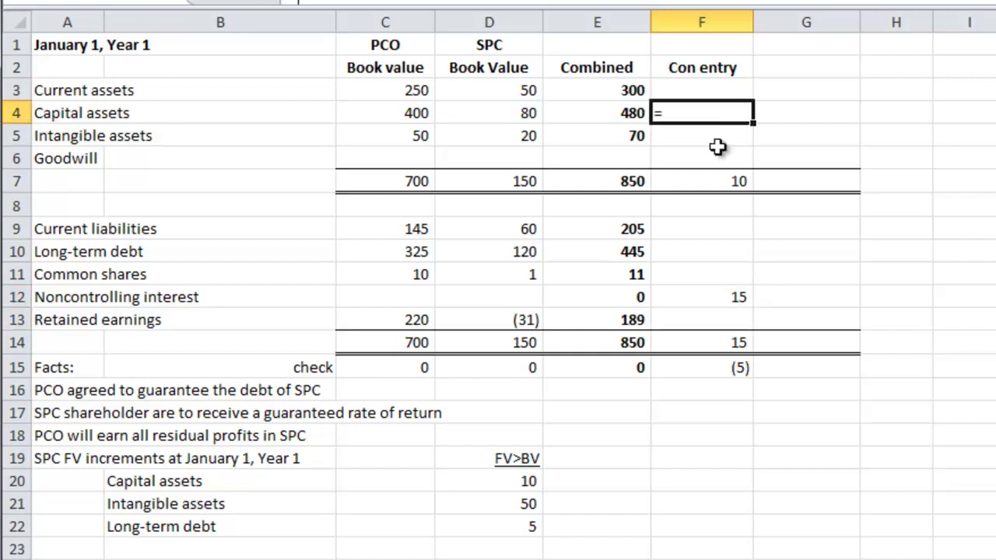
click(502, 482)
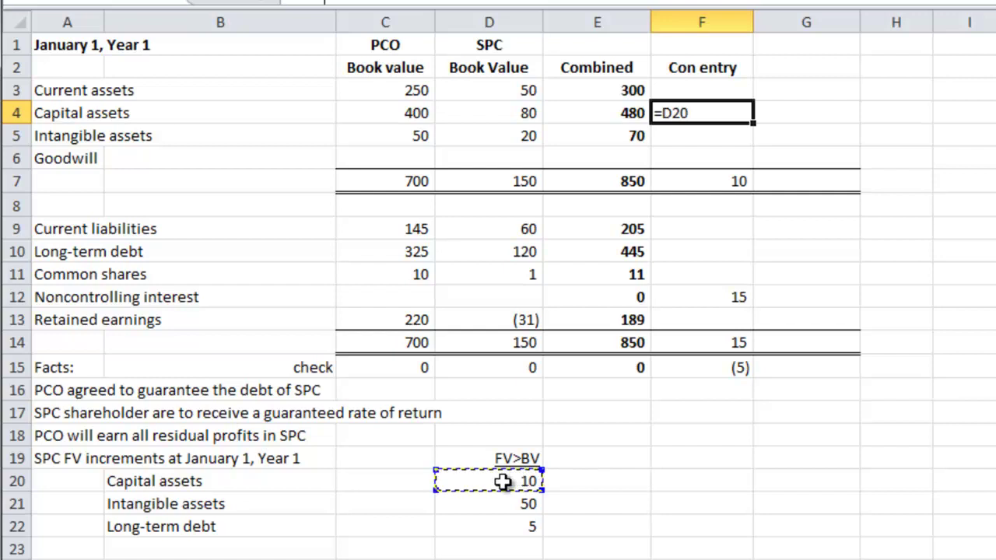
key(Return)
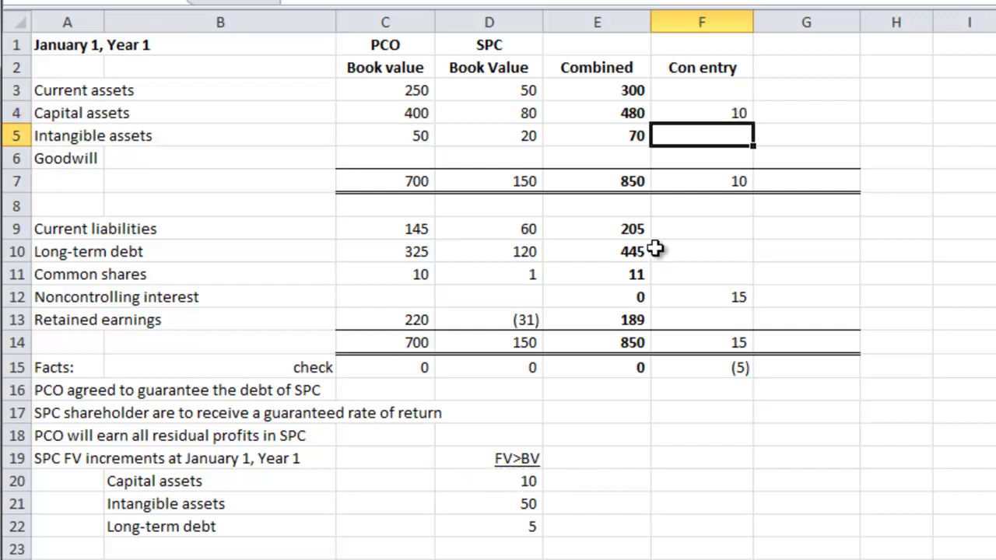
text(=)
click(536, 504)
key(Return)
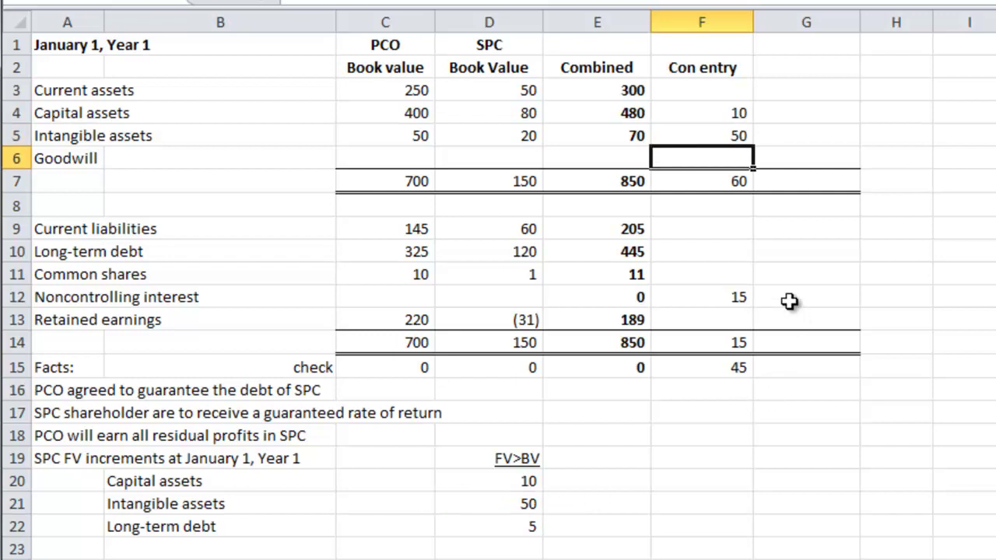
Link the Con entry cell for Long-term debt to its fair value increment in D22
click(725, 249)
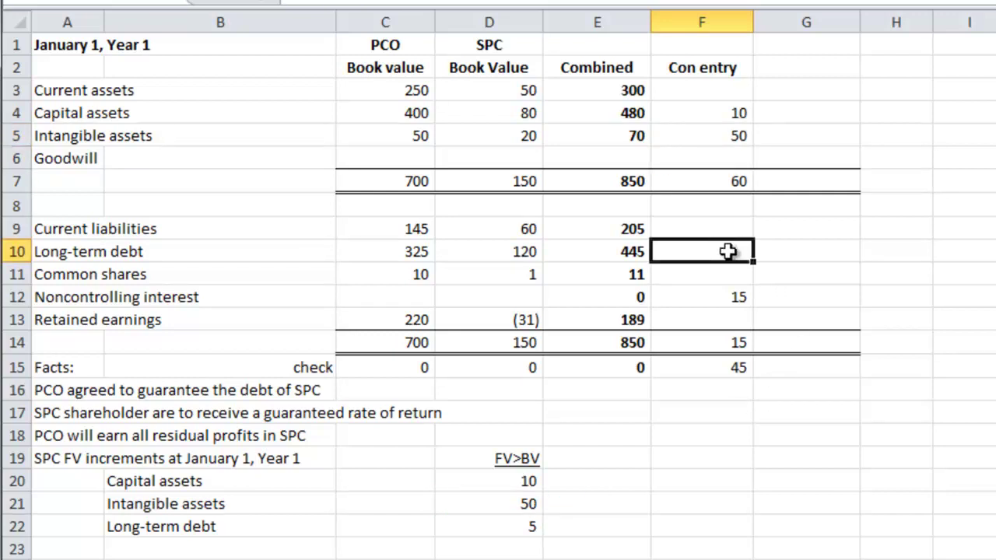
text(=)
click(520, 531)
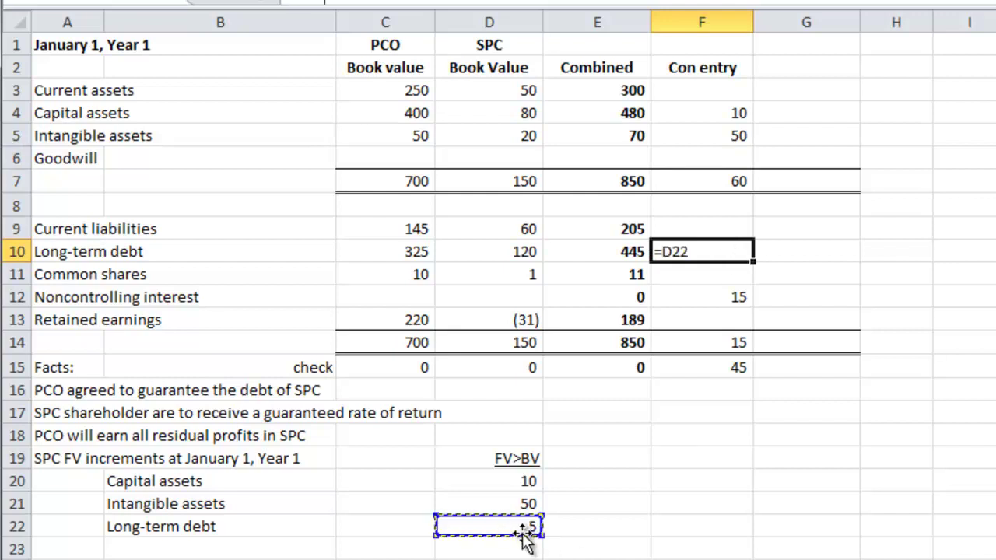
key(Return)
Eliminate SPC's common shares and retained earnings in the Con entry column with the negatives of D11 and D13
text(=)
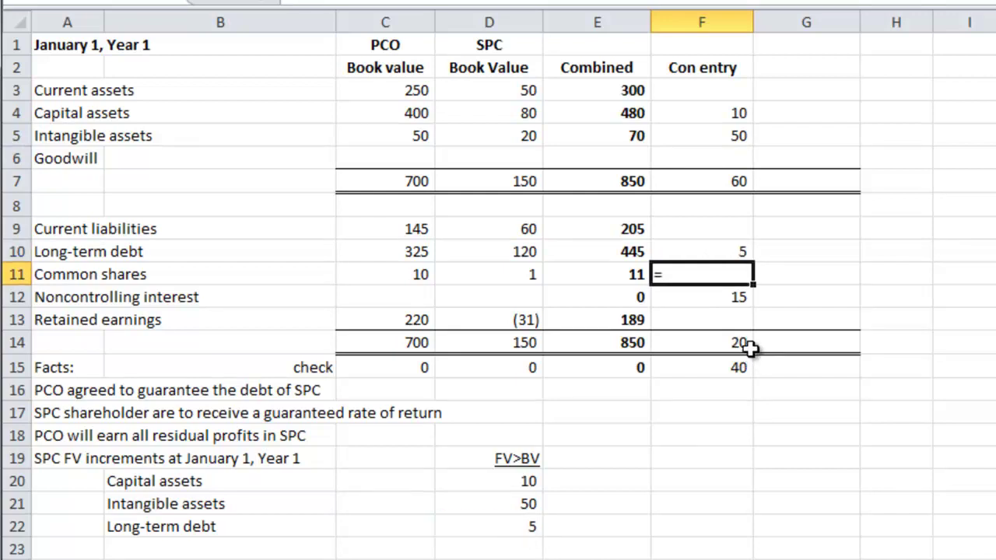
text(-)
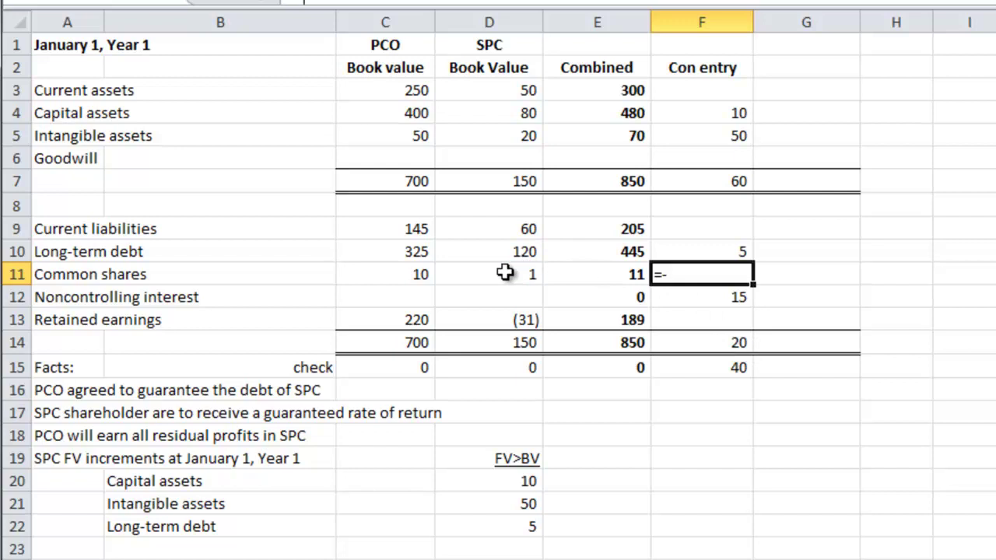
click(504, 271)
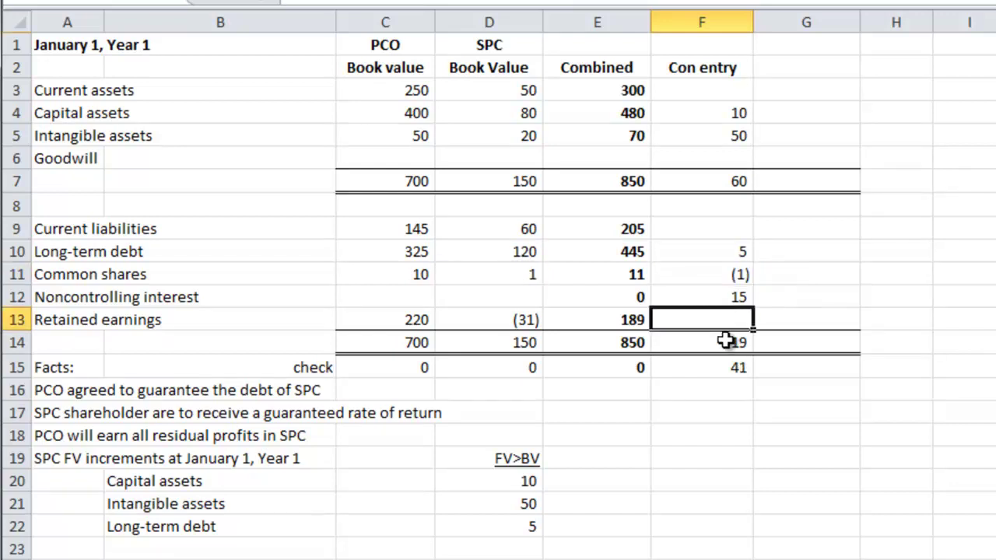
text(-)
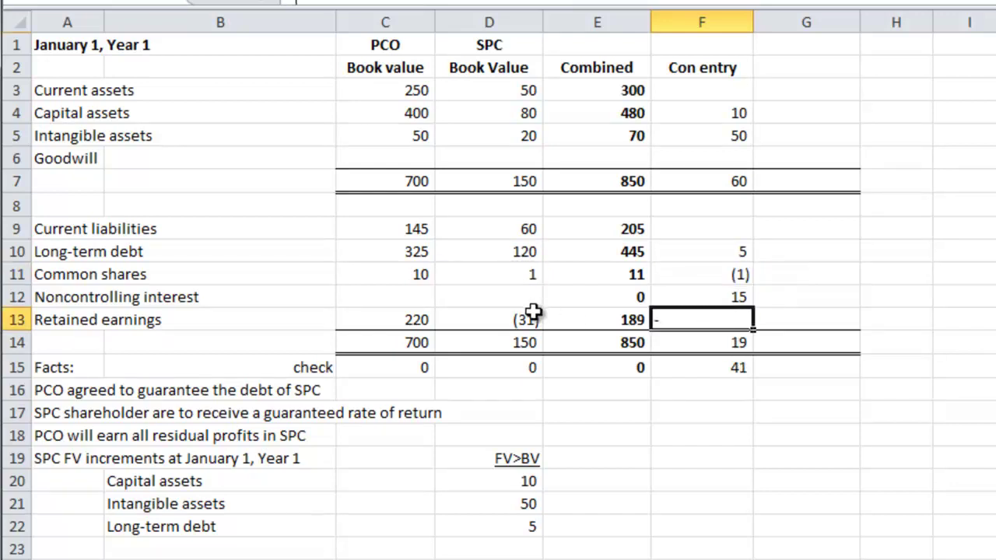
click(507, 319)
key(Return)
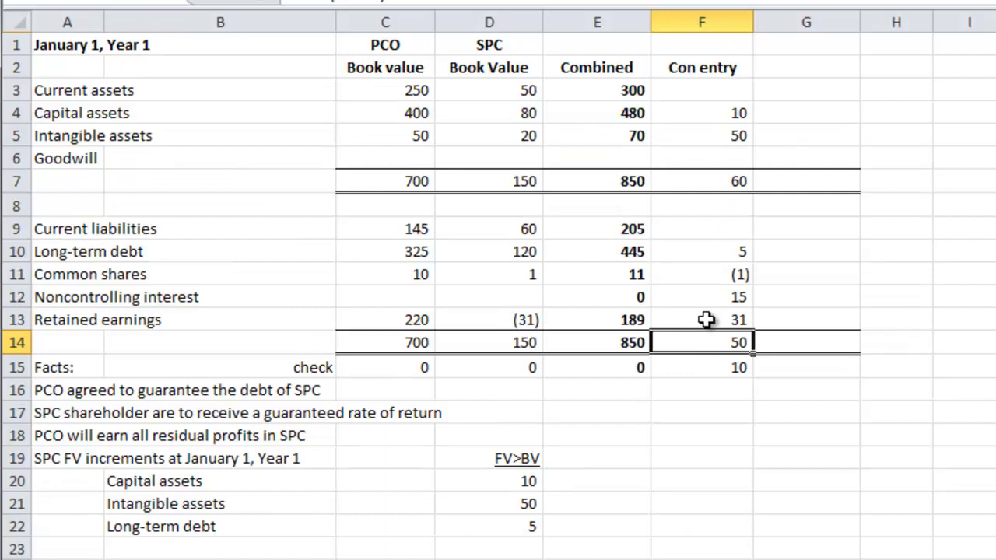
Add the 10 gain on purchase to the Retained earnings Con entry with =-D13+10 in F13, and highlight the consolidated column G1:G15
scroll(705, 318, down, 9)
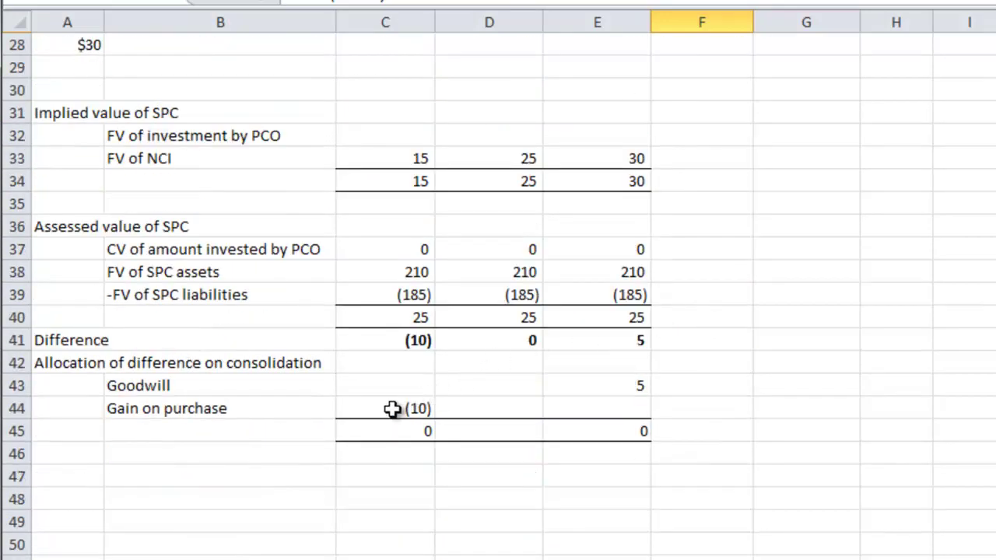
click(388, 411)
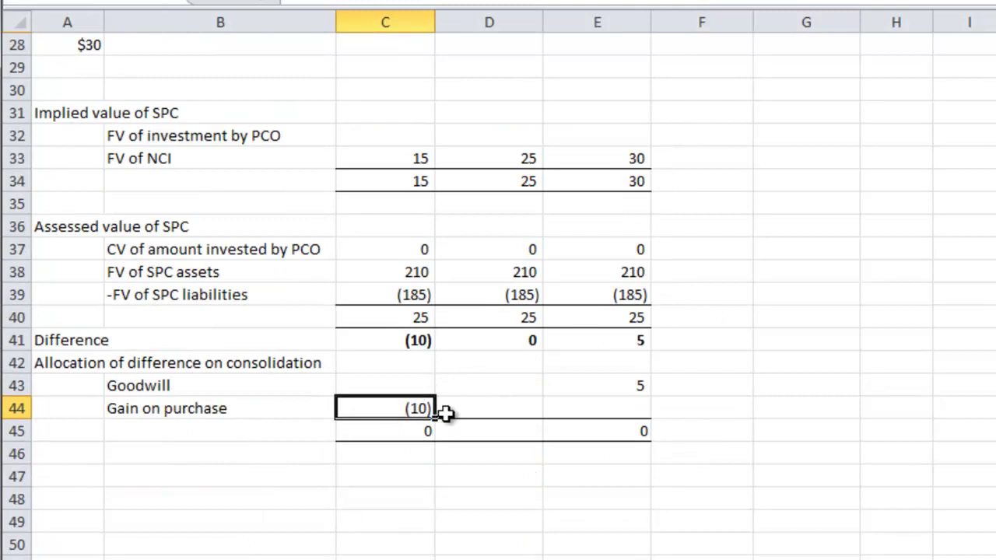
scroll(689, 344, up, 9)
click(715, 318)
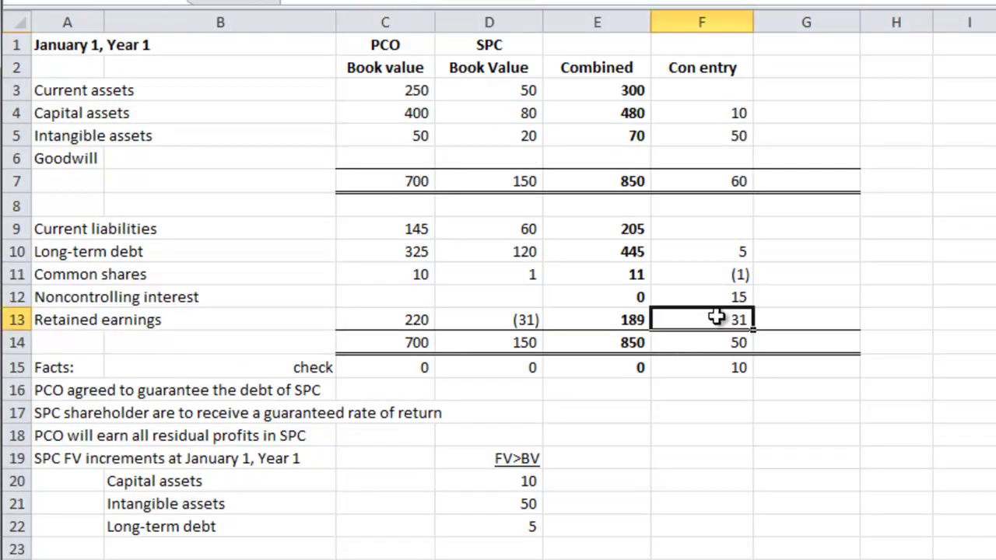
text(=-D13+10)
key(Return)
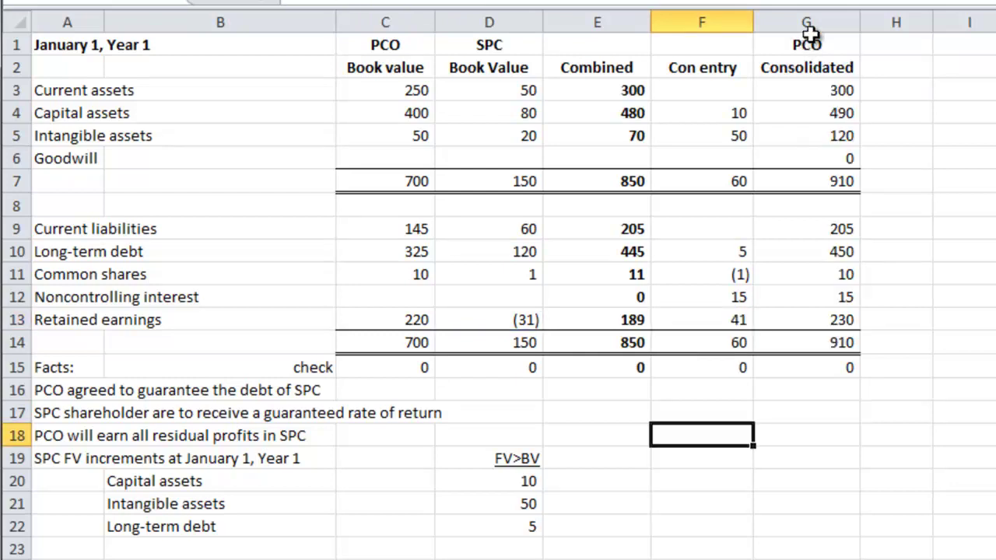
drag(808, 35, 808, 363)
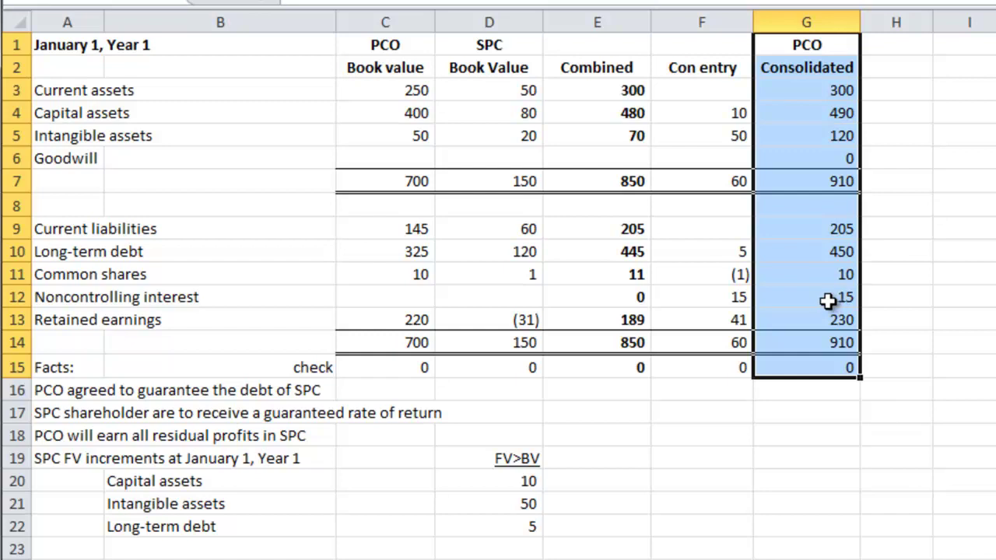
Change the Con entry for Noncontrolling interest in F12 to 25 for the $25 share value scenario
click(735, 299)
text(25)
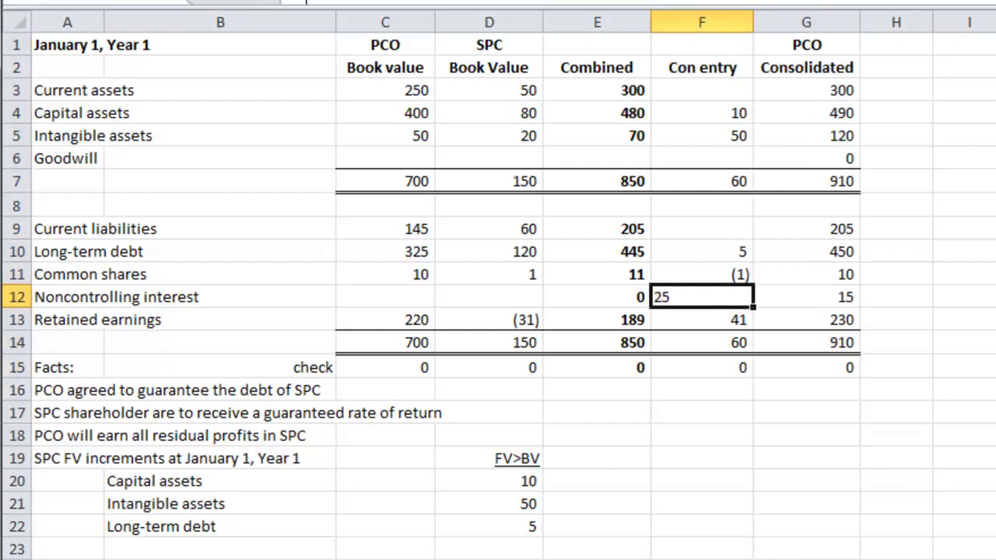
key(Return)
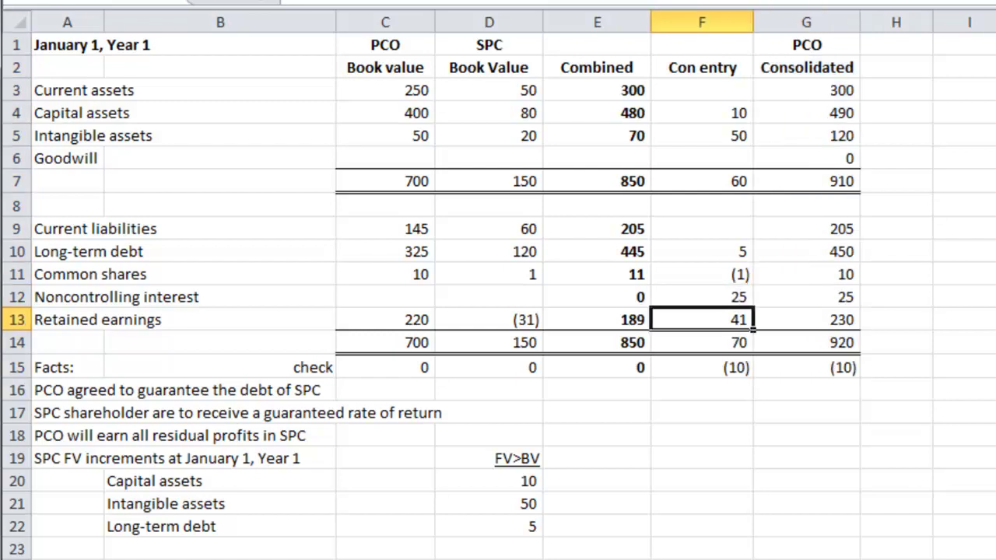
Review the Con entry cells, remove the +10 gain from the Retained earnings formula in F13, and highlight G1:G15
click(709, 113)
click(706, 135)
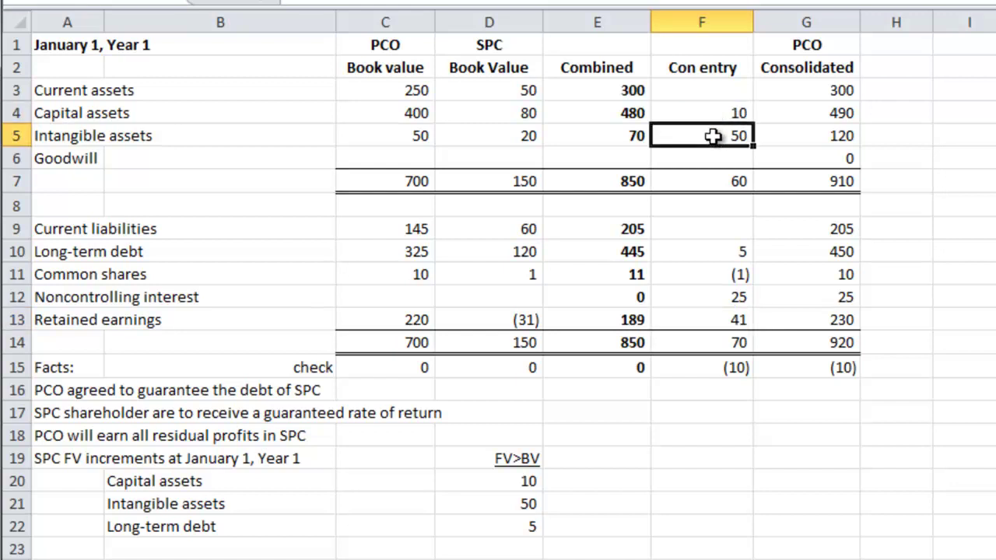
click(710, 253)
click(692, 278)
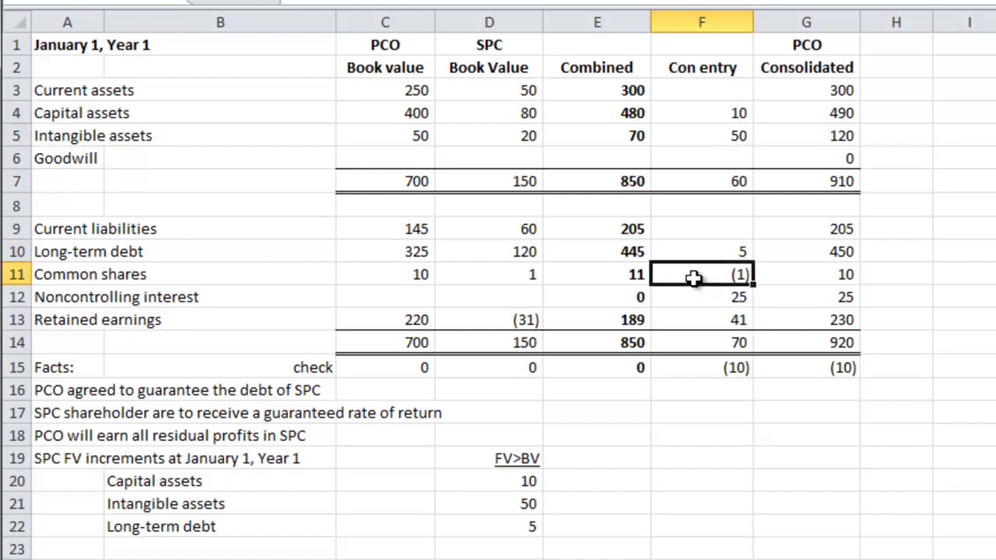
click(693, 325)
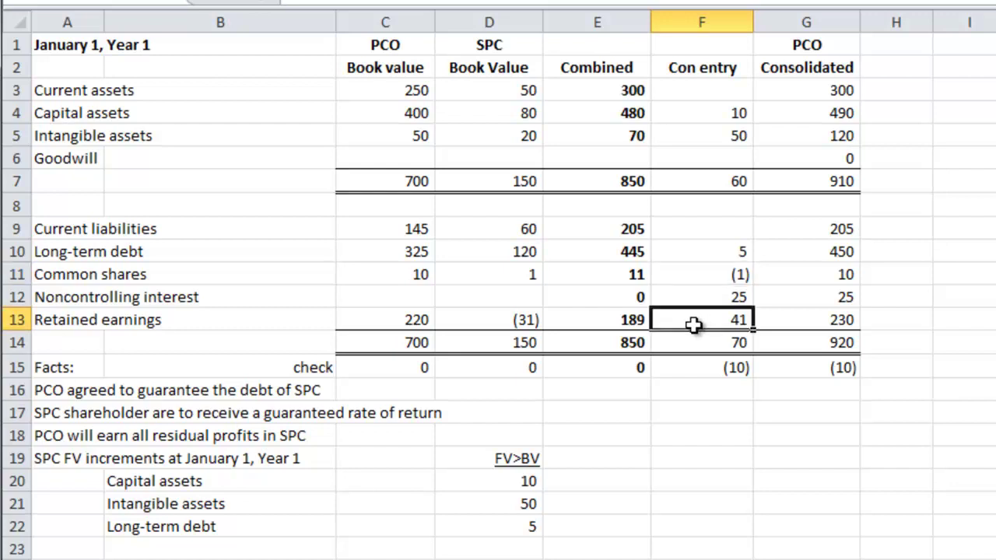
text(=-D13+10)
key(BackSpace)
key(BackSpace)
key(BackSpace)
key(Return)
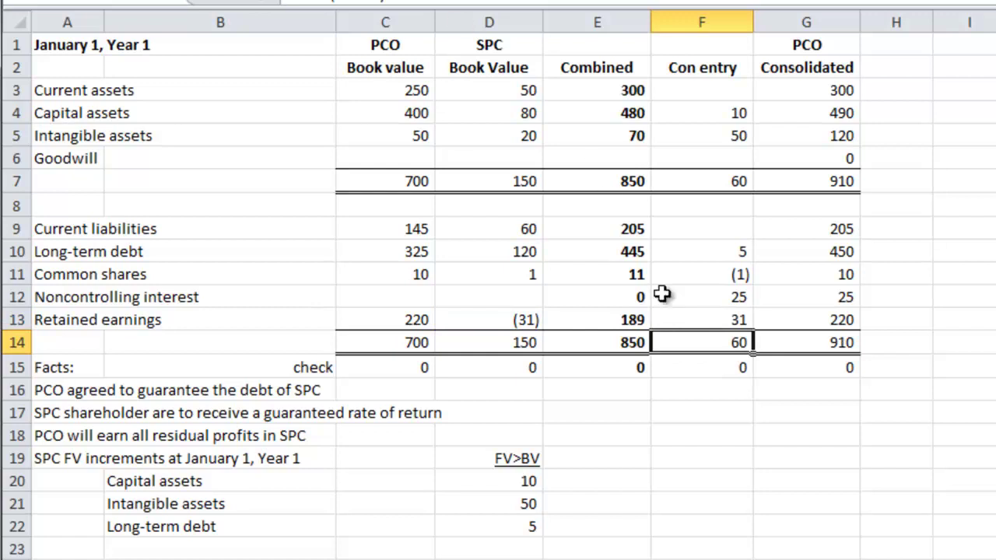
drag(829, 49, 807, 364)
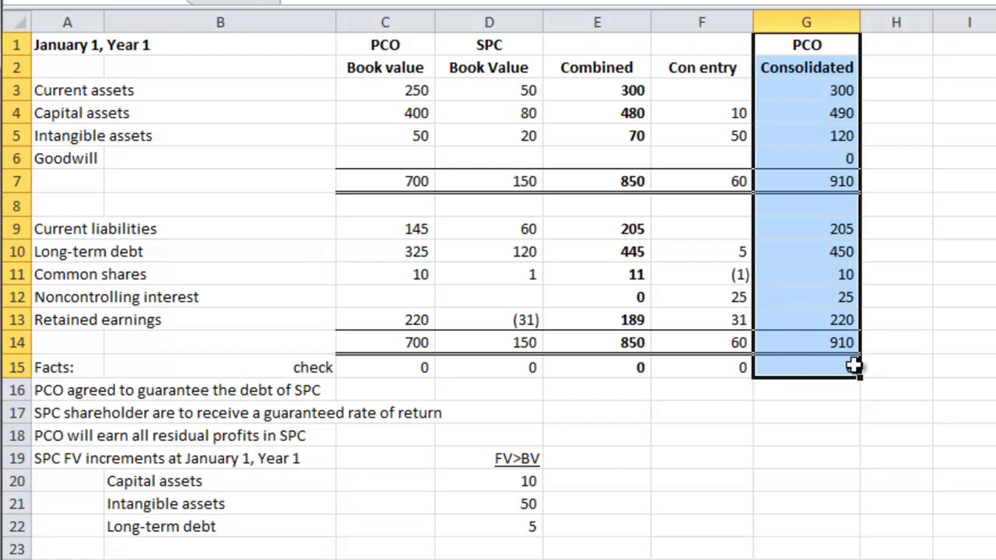
Change the Con entry for Noncontrolling interest in F12 to 30 for the $30 share value scenario
click(700, 298)
text(30)
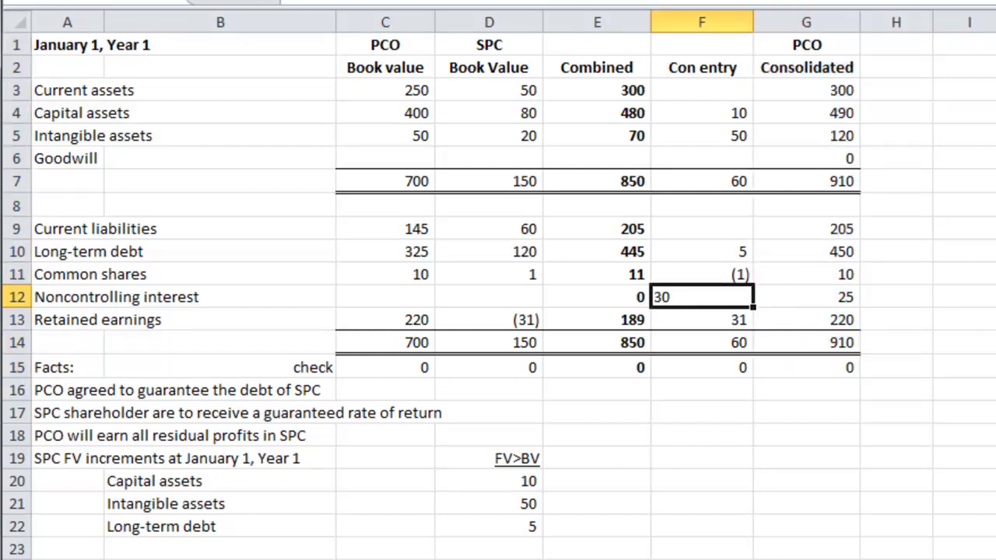
key(Return)
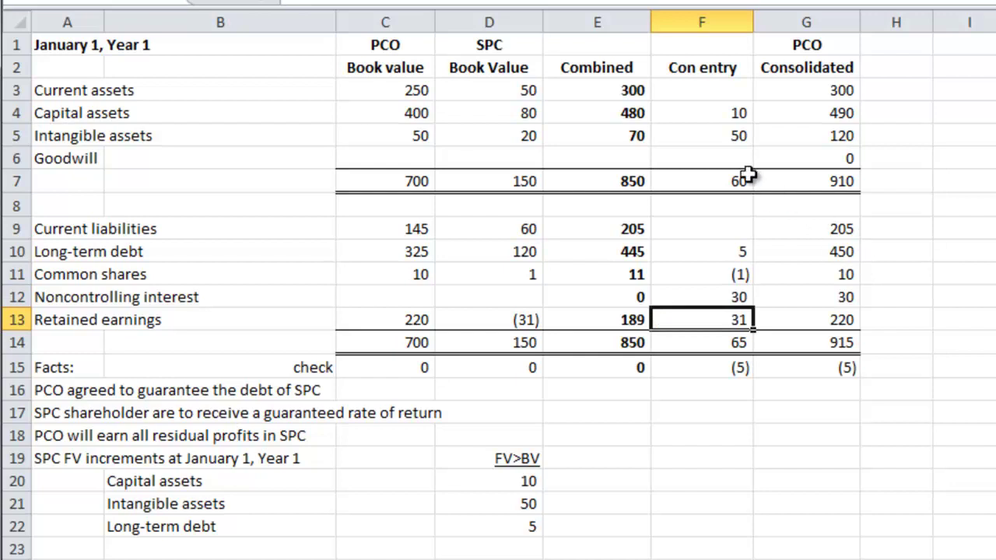
Enter 5 as the Con entry for Goodwill in F6 and highlight the consolidated column G1:G15
click(710, 156)
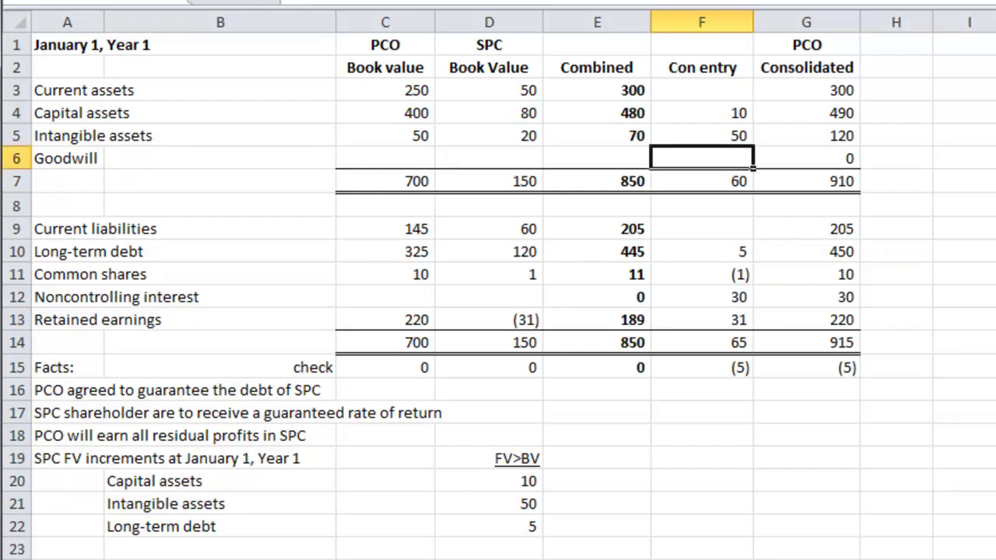
text(5)
key(Return)
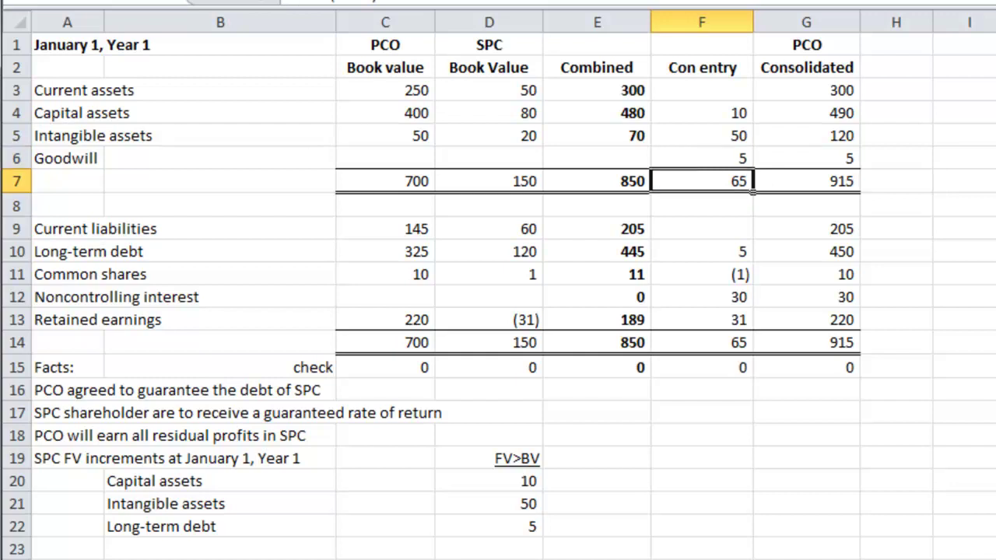
drag(817, 42, 814, 364)
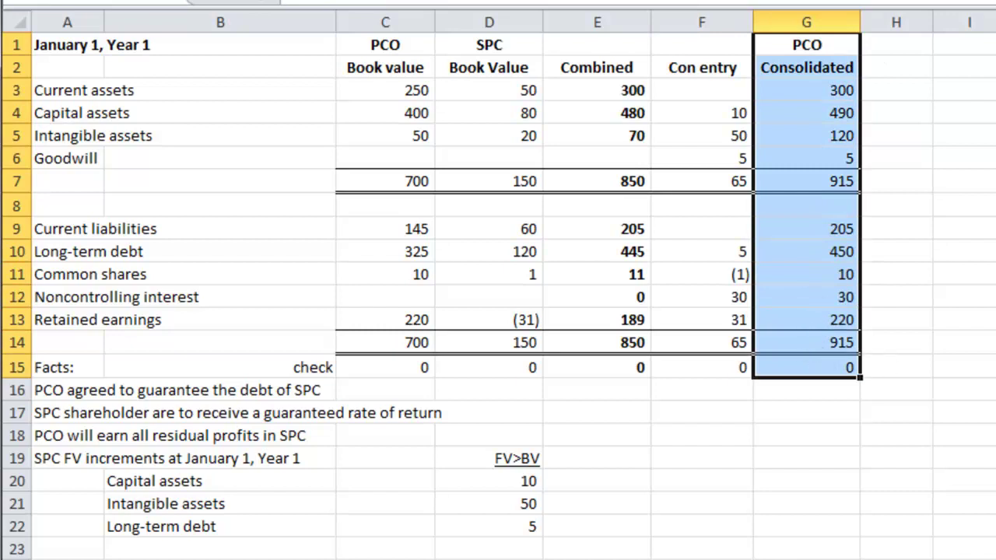